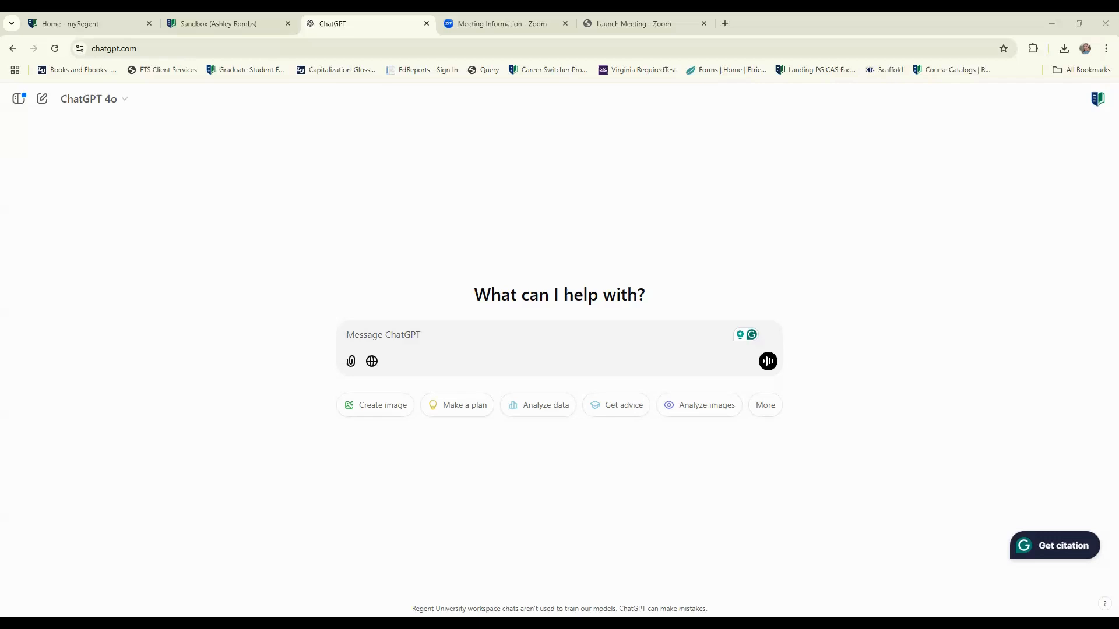
Switch to the Canvas sandbox course and start a rubric on the assignment "Sample QEP Assignment for Rubric Creation and Embedding".
{"action": "left_click", "coordinate": [195, 27]}
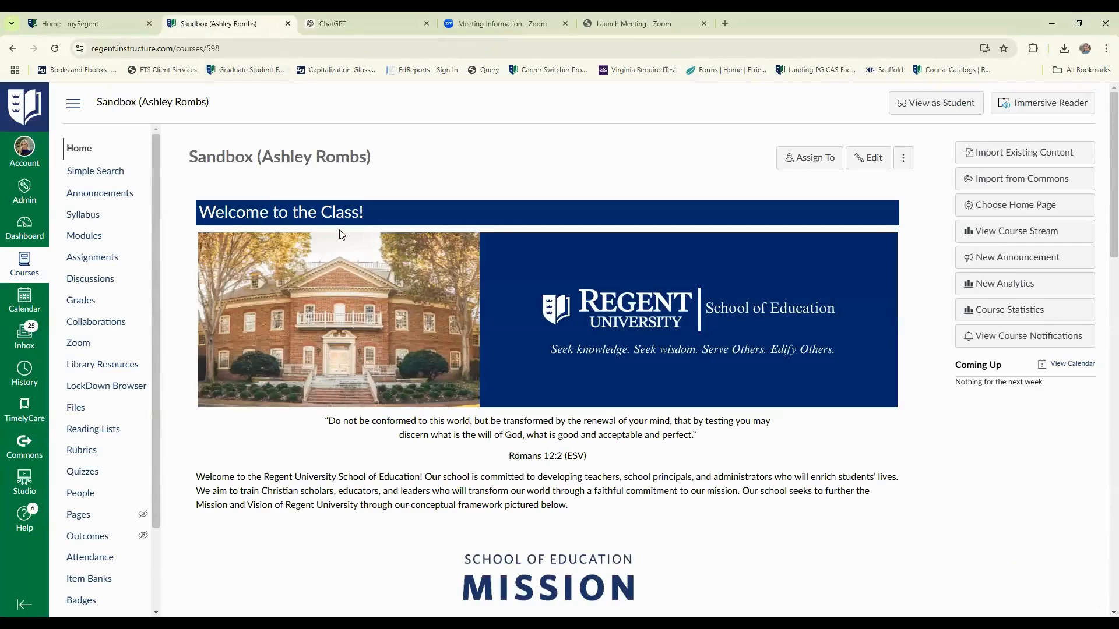
{"action": "left_click", "coordinate": [78, 261]}
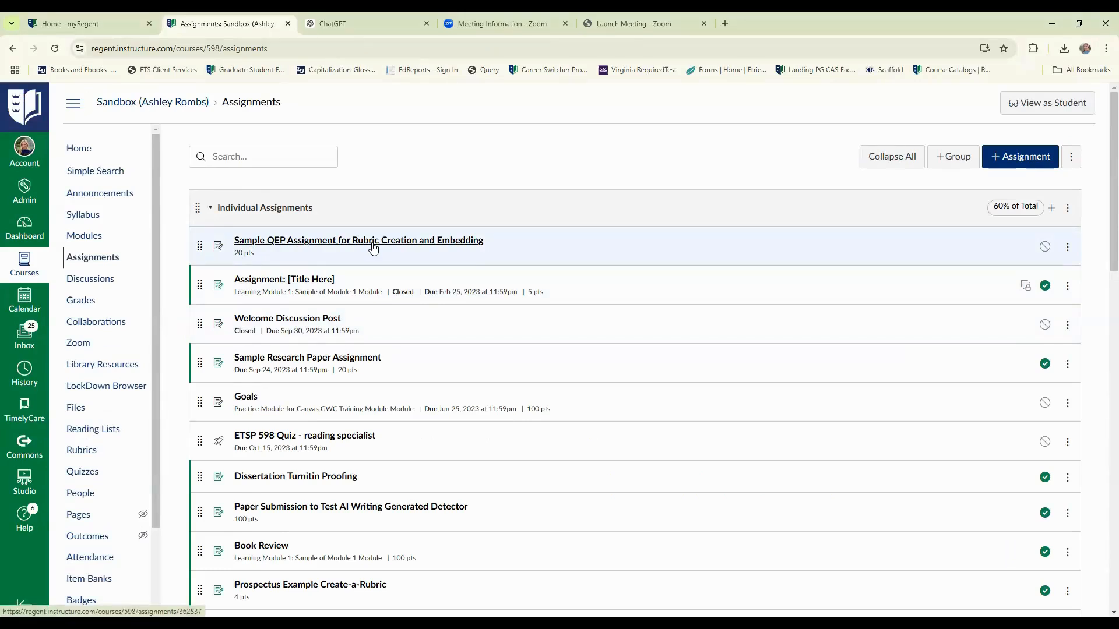
{"action": "left_click", "coordinate": [412, 244]}
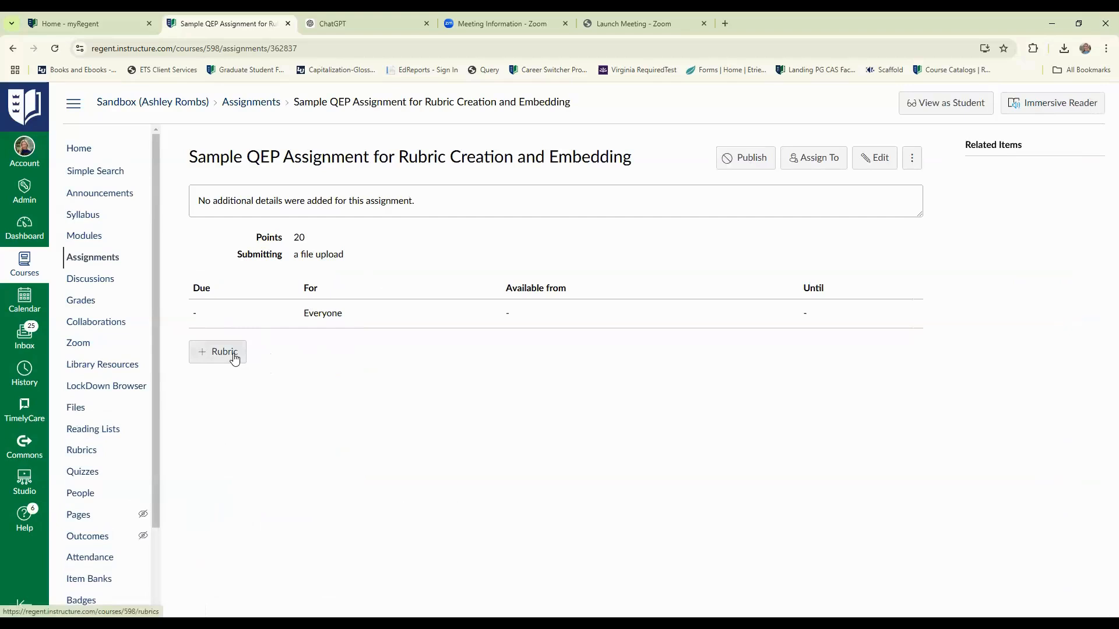
{"action": "left_click", "coordinate": [235, 359]}
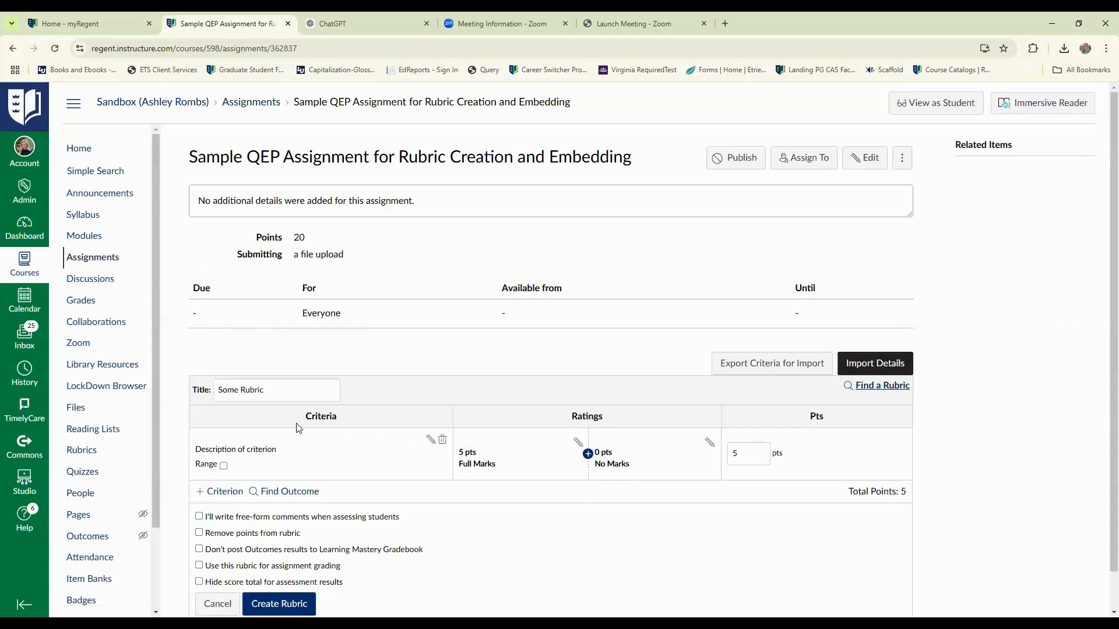
Delete the default criterion, enable using the rubric for assignment grading, and title the rubric "QEP Rubric".
{"action": "left_click", "coordinate": [443, 445]}
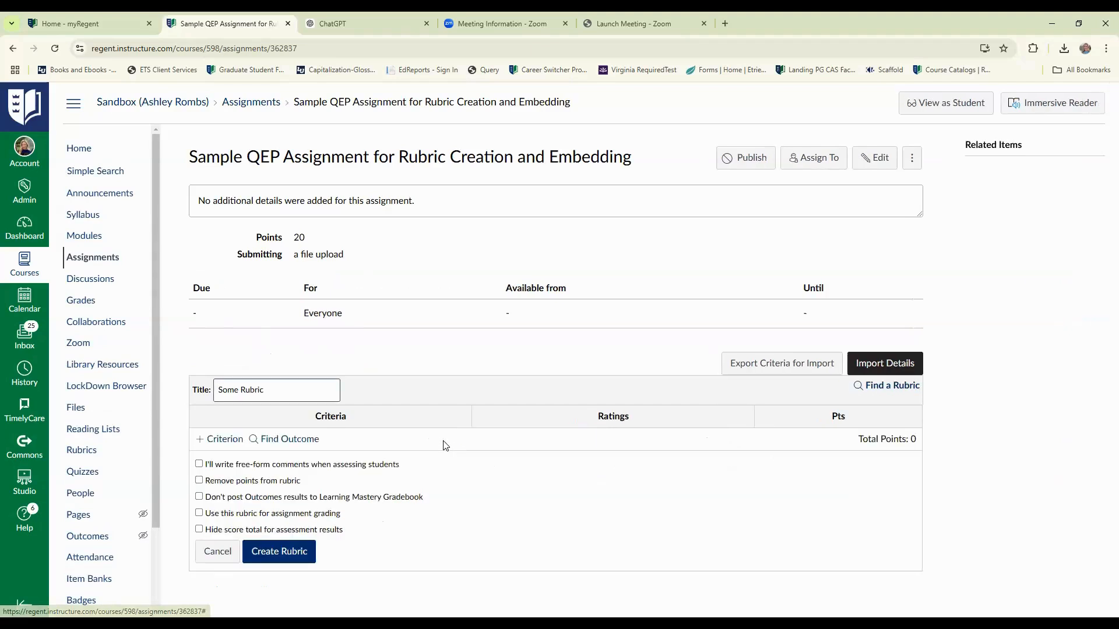
{"action": "left_click", "coordinate": [199, 513]}
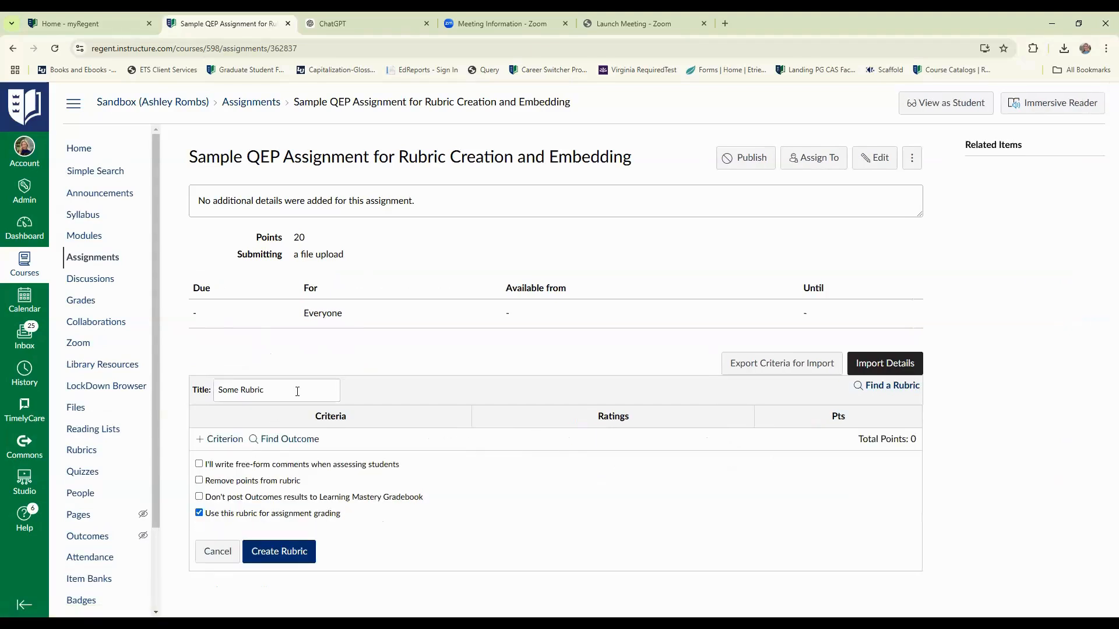
{"action": "left_click_drag", "start_coordinate": [264, 389], "coordinate": [198, 382]}
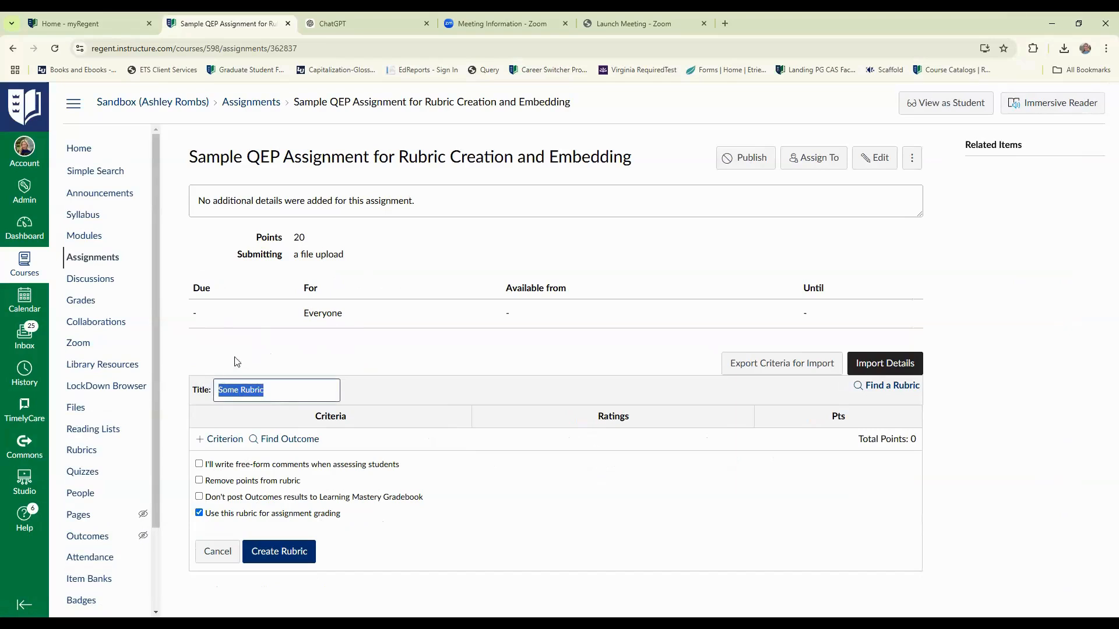
{"action": "type", "text": "QEP Rubr"}
Download the sample rubric import file from Import Details, and minimize its Notepad window after viewing it.
{"action": "left_click", "coordinate": [885, 364]}
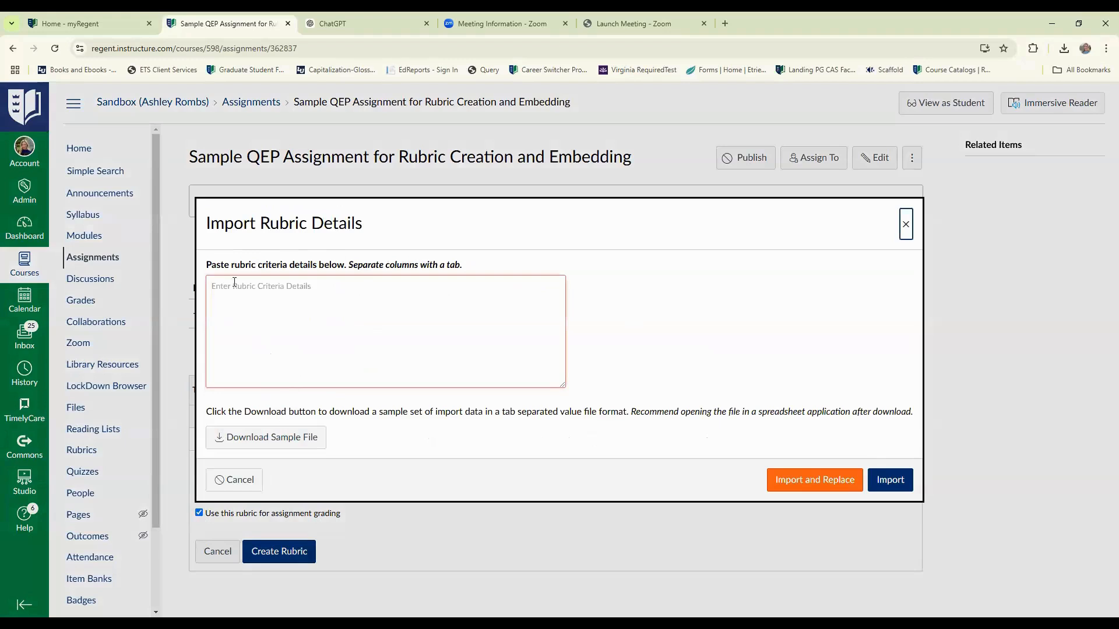
{"action": "left_click", "coordinate": [271, 442]}
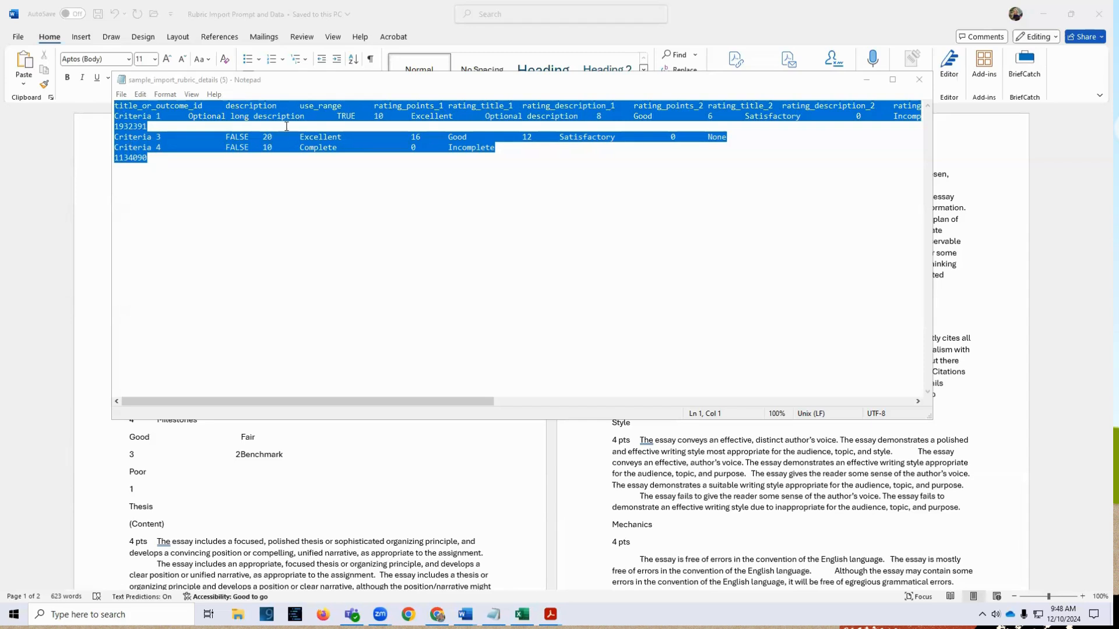
{"action": "left_click", "coordinate": [867, 81]}
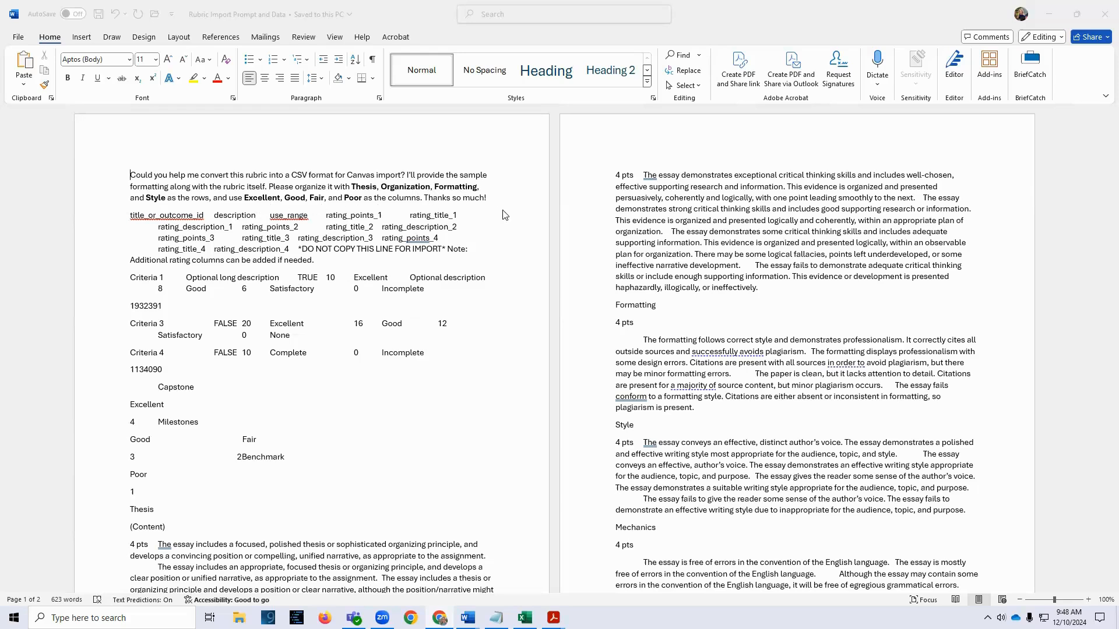
Add Mechanics to the prompt's list of rubric rows in Word so it ends with "Style, and Mechanics".
{"action": "left_click", "coordinate": [166, 199]}
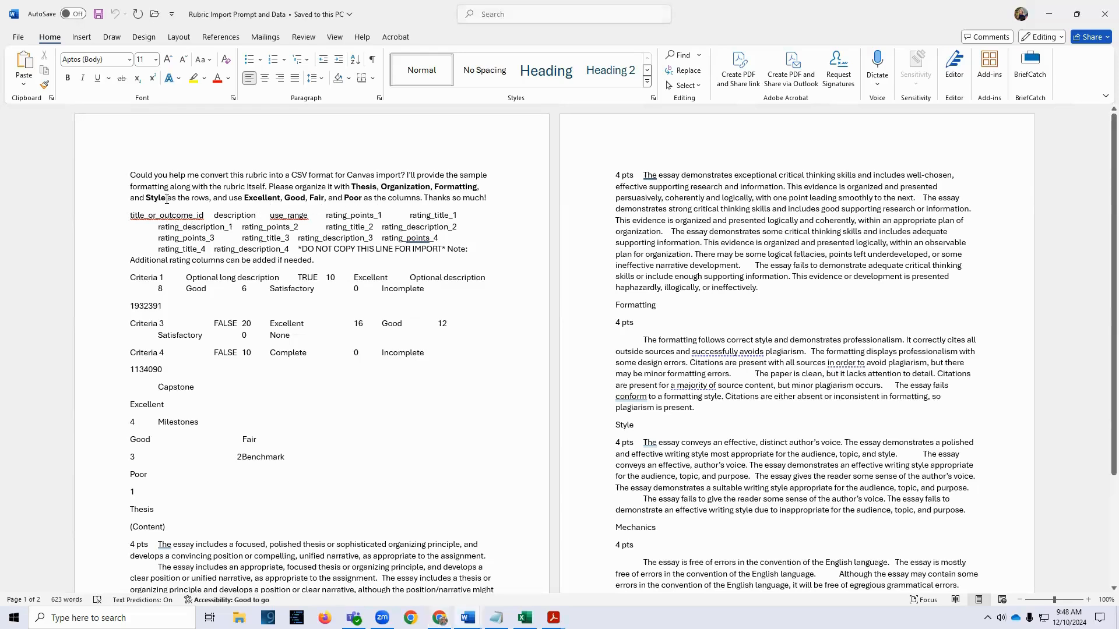
{"action": "type", "text": ", Mechan"}
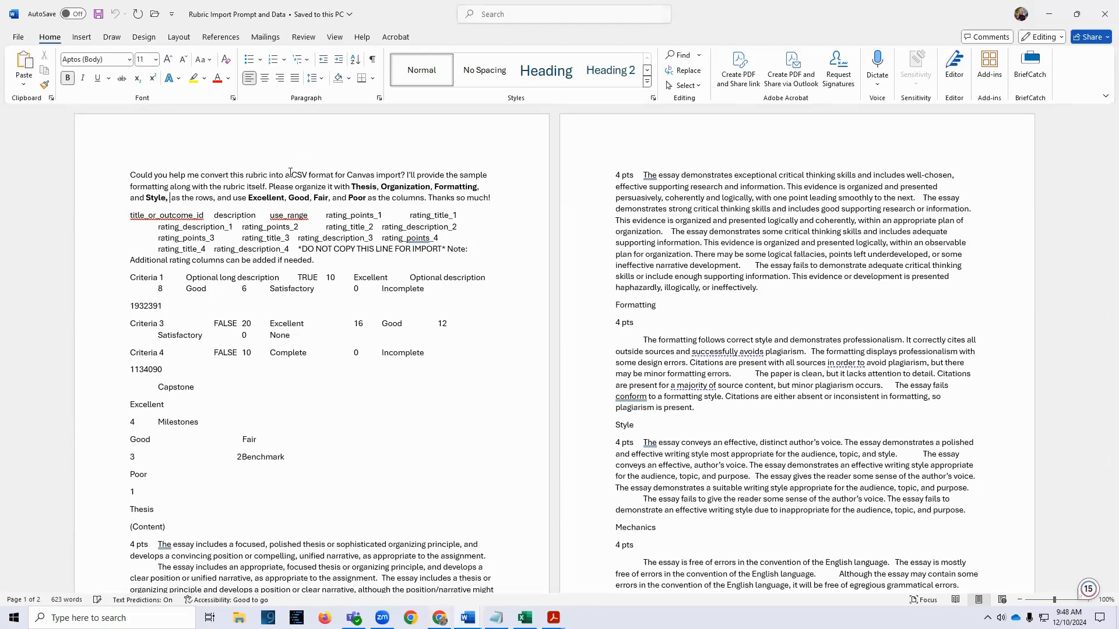
{"action": "type", "text": "ics"}
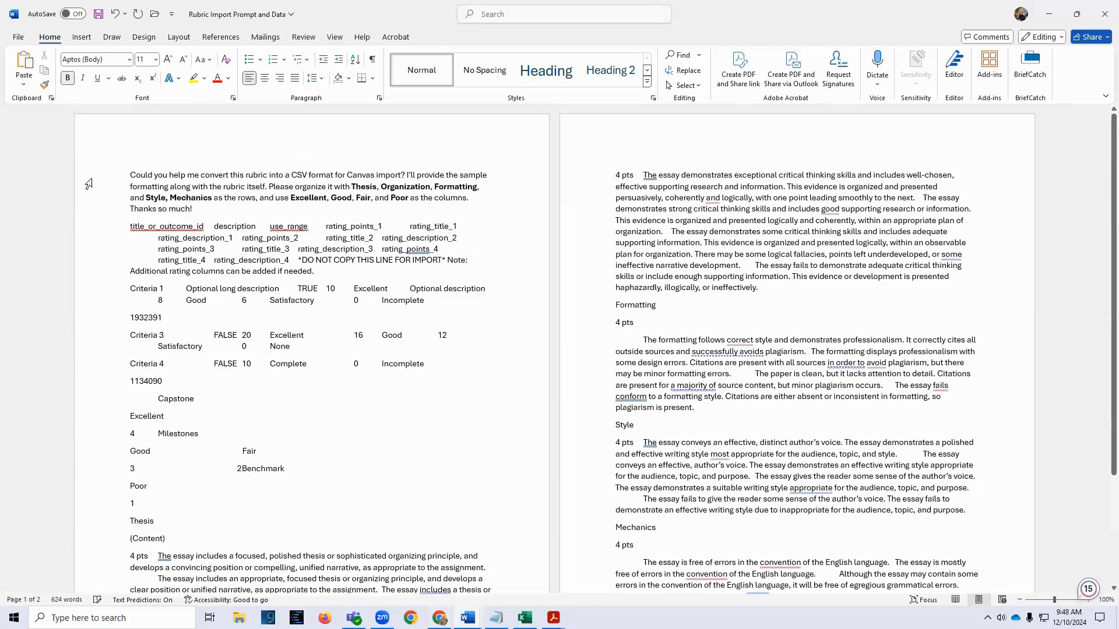
{"action": "left_click", "coordinate": [144, 198]}
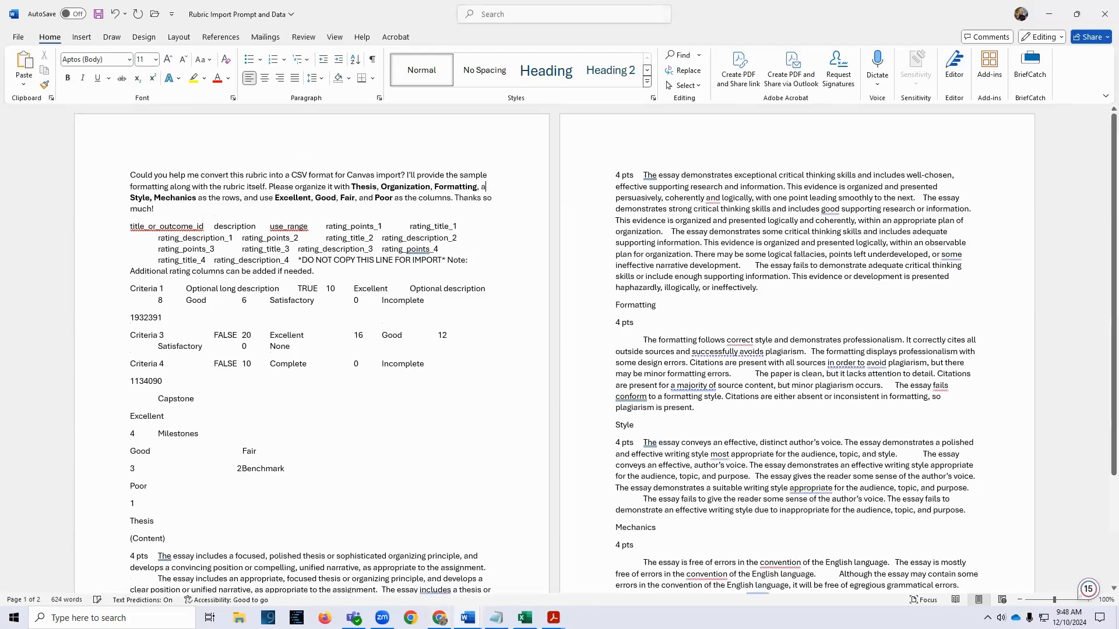
{"action": "left_click", "coordinate": [154, 199]}
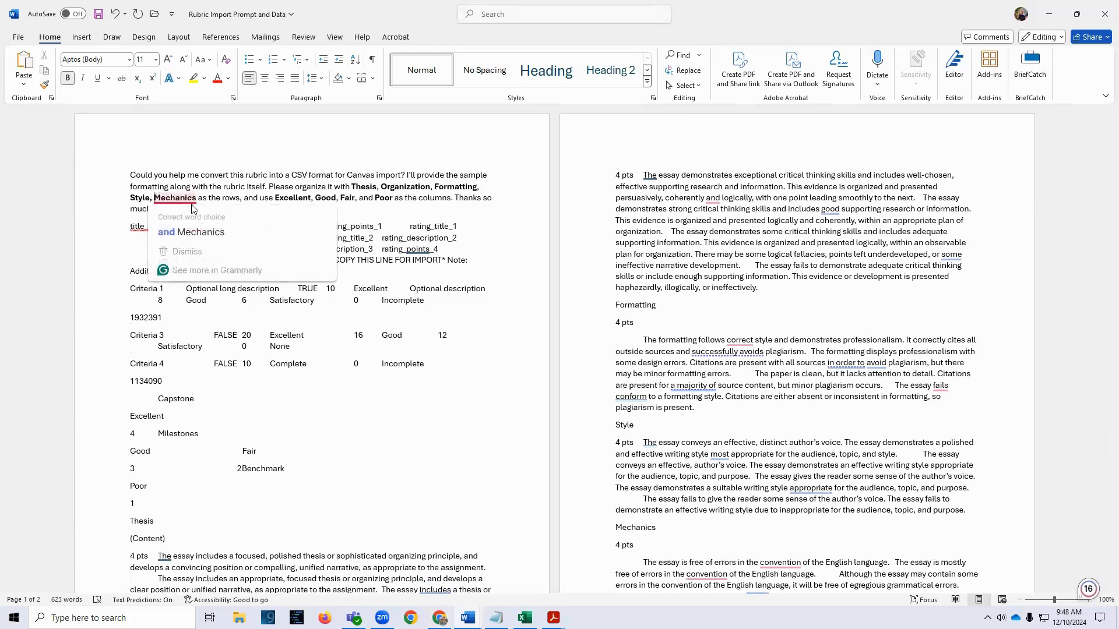
{"action": "type", "text": "and"}
{"action": "left_click", "coordinate": [318, 271]}
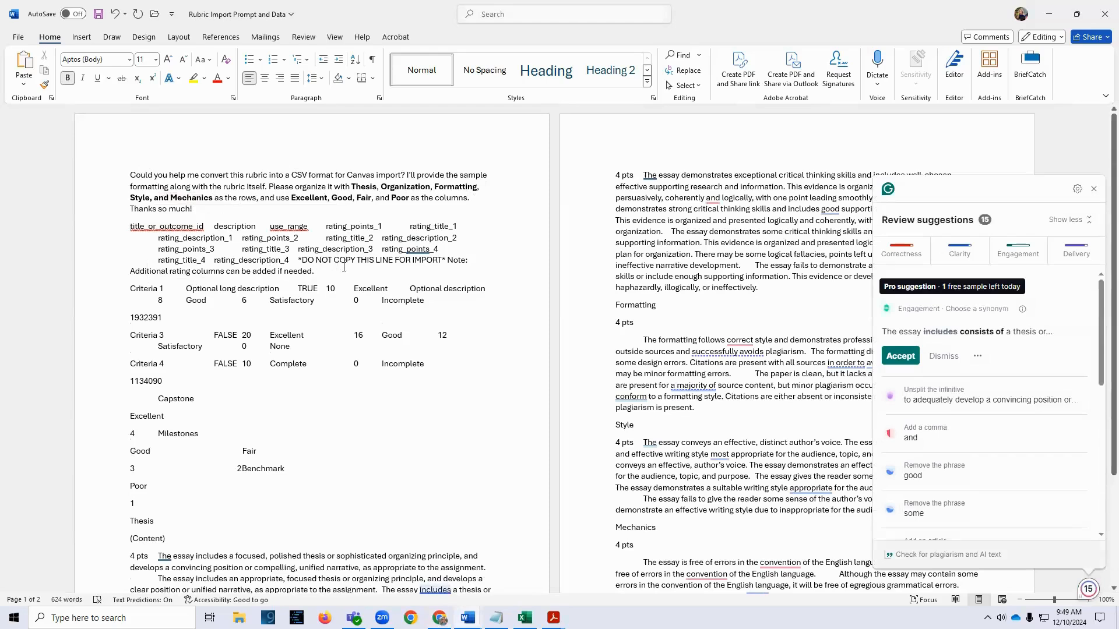
{"action": "left_click_drag", "start_coordinate": [289, 260], "coordinate": [120, 227]}
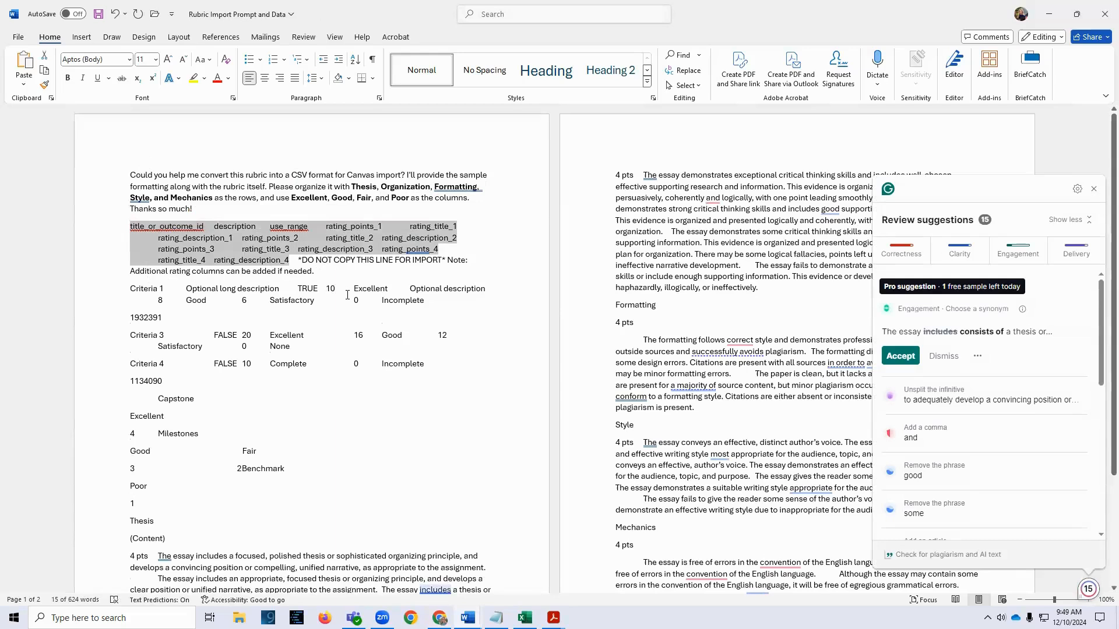
{"action": "left_click", "coordinate": [269, 309]}
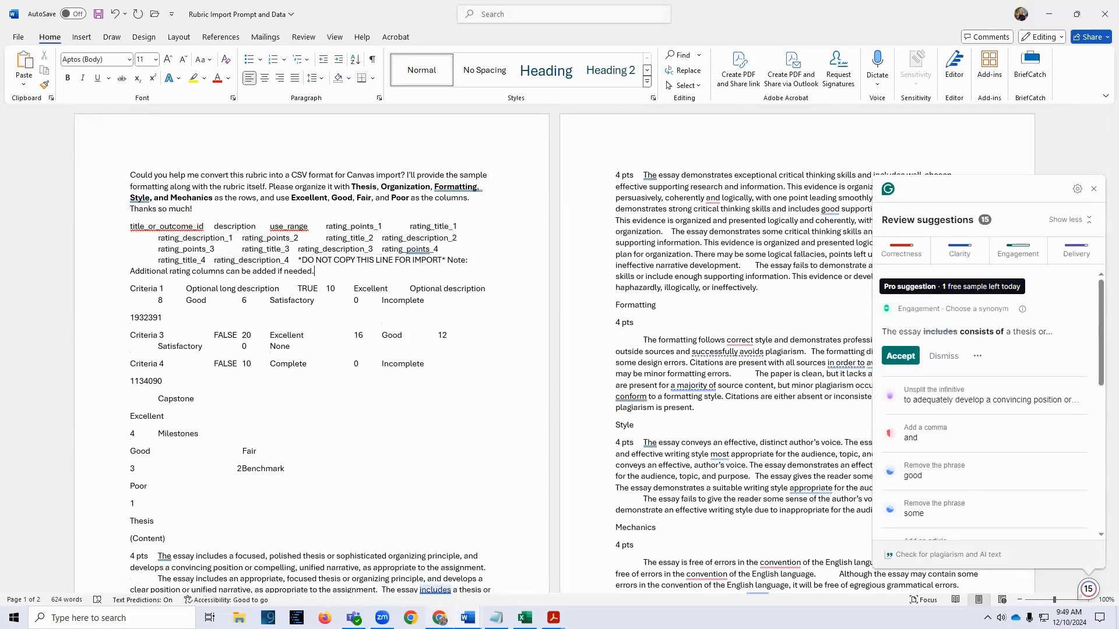
Switch to the QEP Writing Rubric document and copy the entire university-wide writing rubric table.
{"action": "left_click", "coordinate": [466, 618]}
{"action": "left_click", "coordinate": [328, 588]}
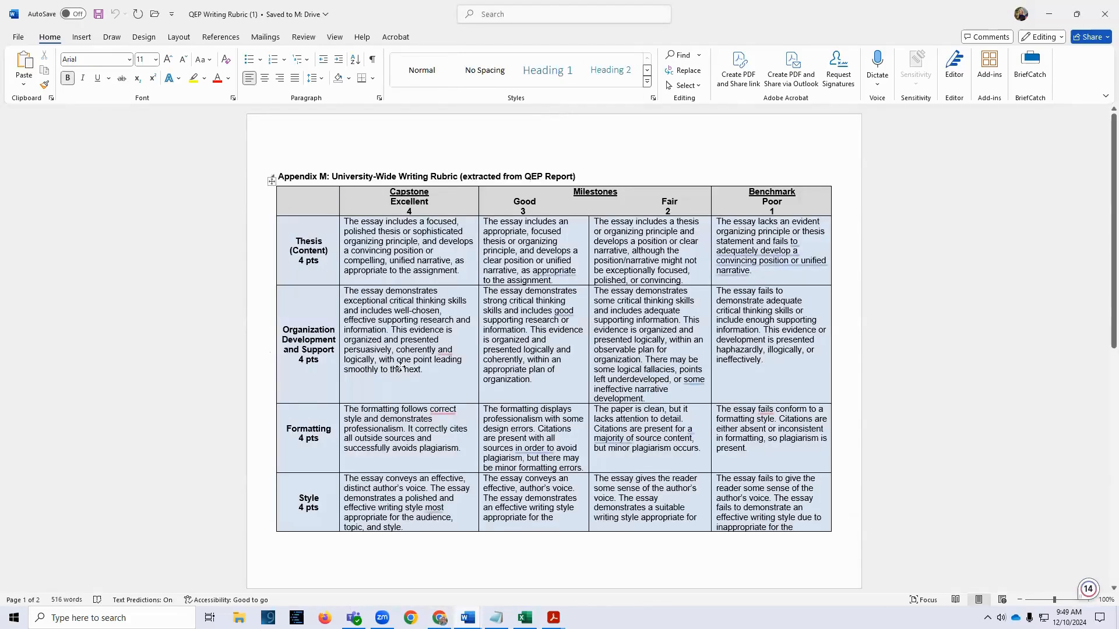
{"action": "left_click", "coordinate": [271, 181]}
{"action": "scroll", "coordinate": [449, 422], "scroll_direction": "down", "scroll_amount": 4}
{"action": "scroll", "coordinate": [445, 394], "scroll_direction": "up", "scroll_amount": 4}
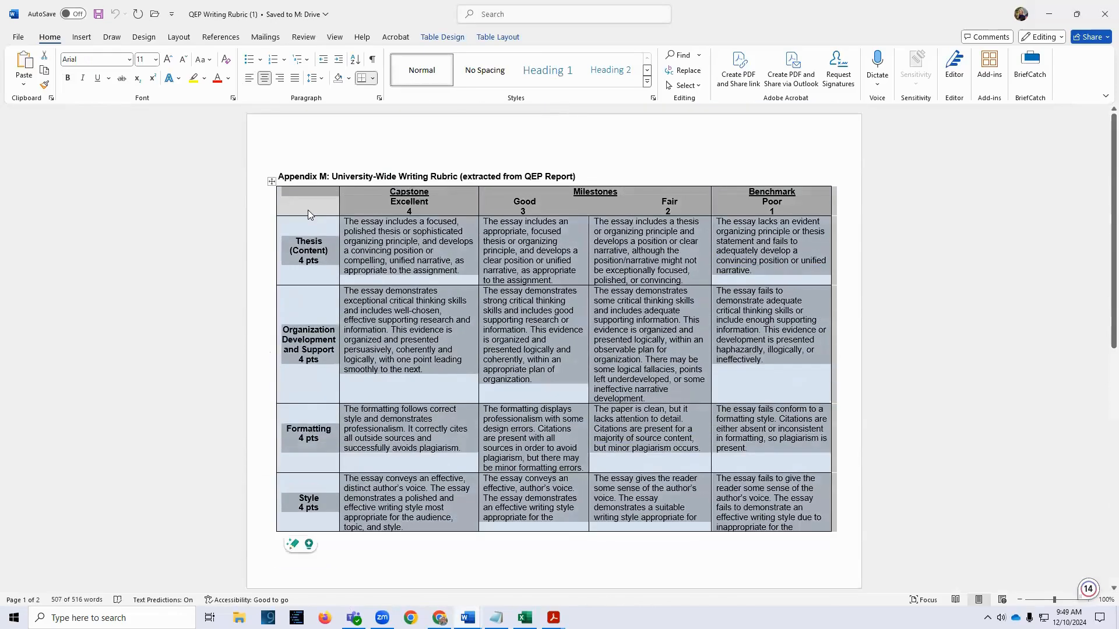
{"action": "right_click", "coordinate": [308, 214]}
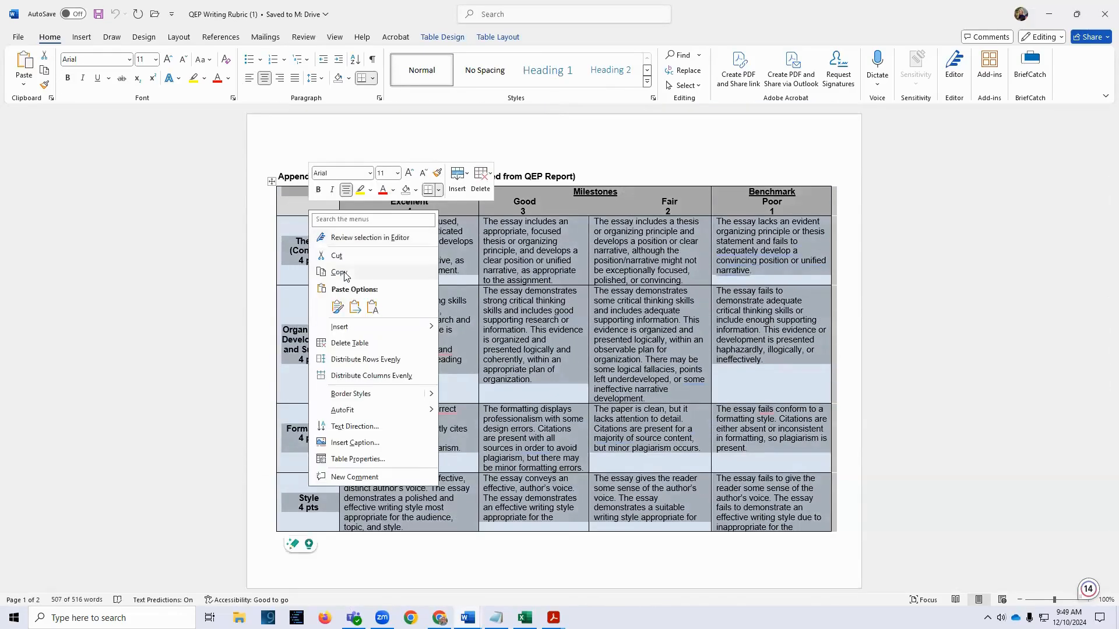
{"action": "left_click", "coordinate": [361, 272]}
Return to the Rubric Import Prompt and Data document and copy all its text, from the prompt through the Mechanics criterion.
{"action": "left_click", "coordinate": [468, 618]}
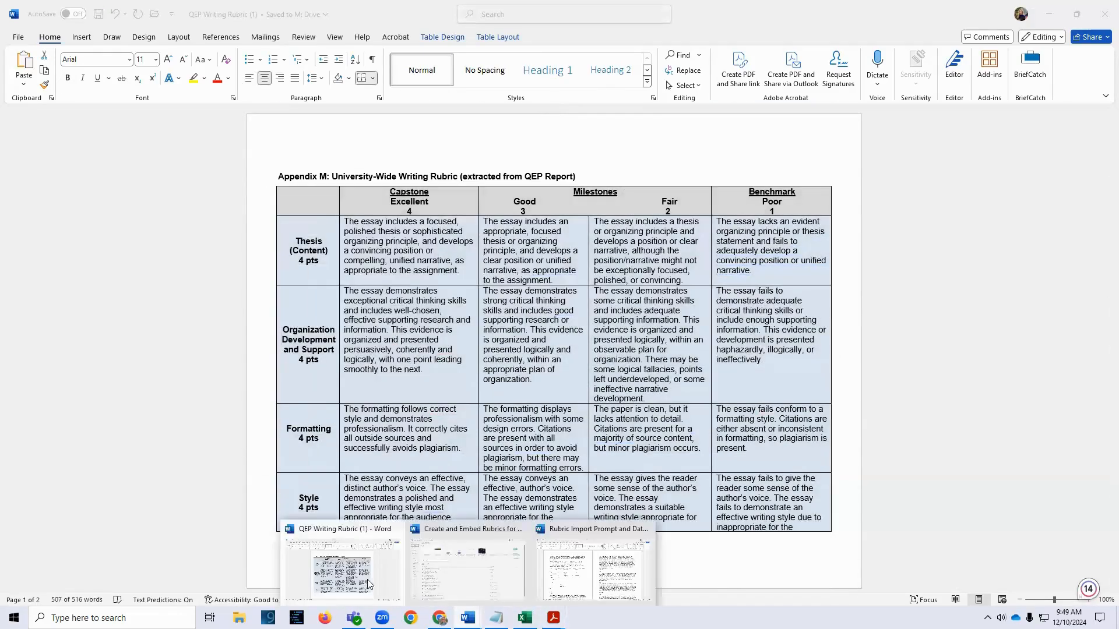
{"action": "left_click", "coordinate": [637, 574]}
{"action": "scroll", "coordinate": [381, 434], "scroll_direction": "down", "scroll_amount": 1}
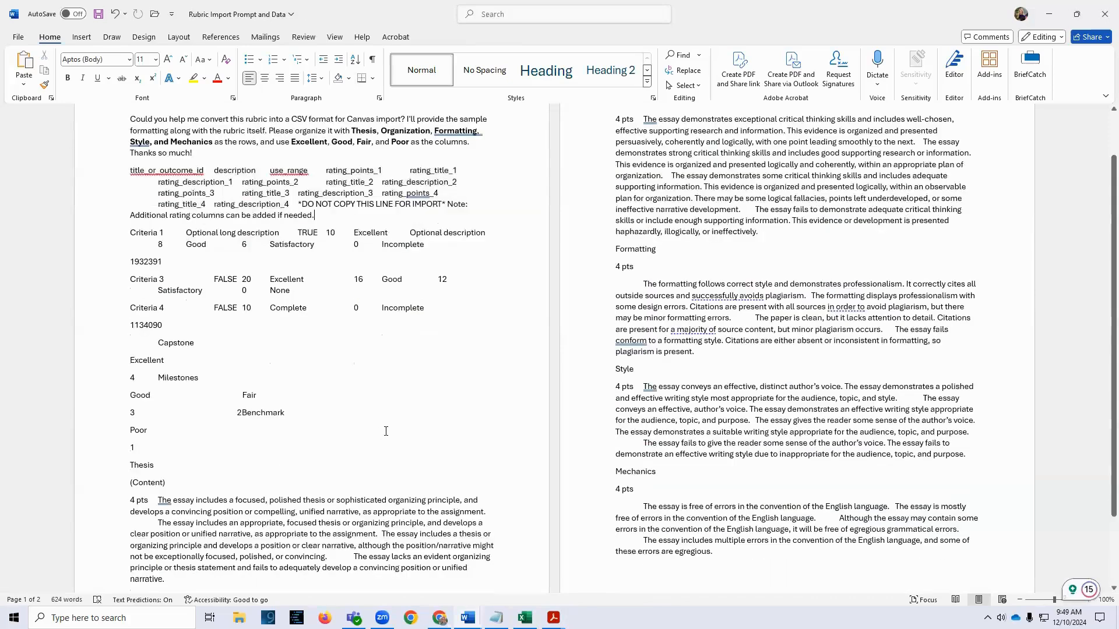
{"action": "scroll", "coordinate": [381, 434], "scroll_direction": "down", "scroll_amount": 3}
{"action": "scroll", "coordinate": [638, 534], "scroll_direction": "up", "scroll_amount": 5}
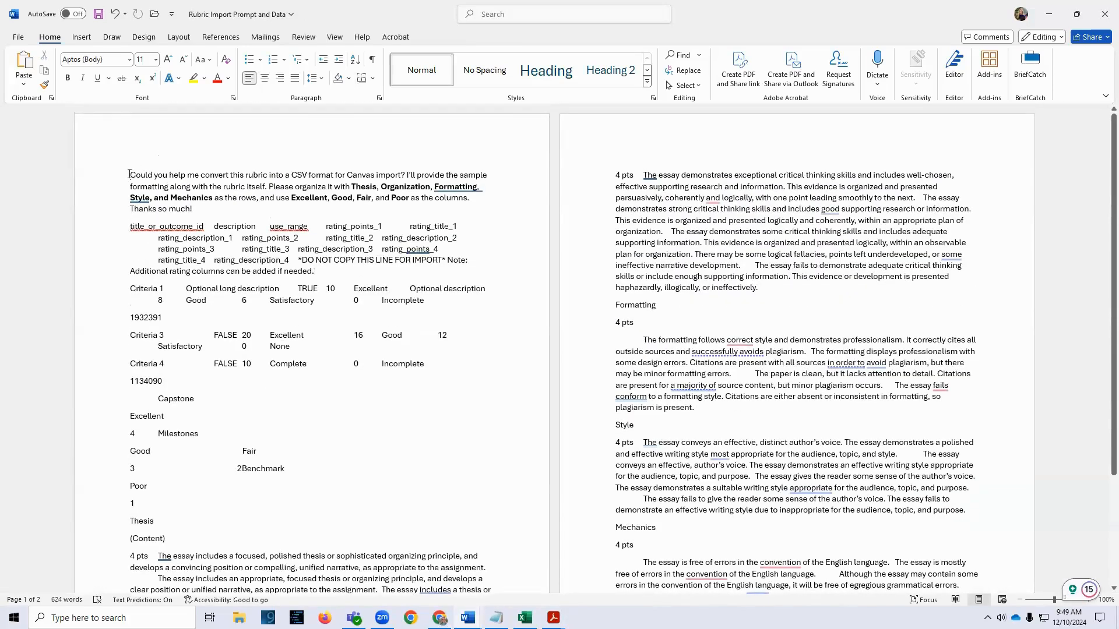
{"action": "left_click_drag", "start_coordinate": [130, 175], "coordinate": [822, 609]}
{"action": "right_click", "coordinate": [392, 389]}
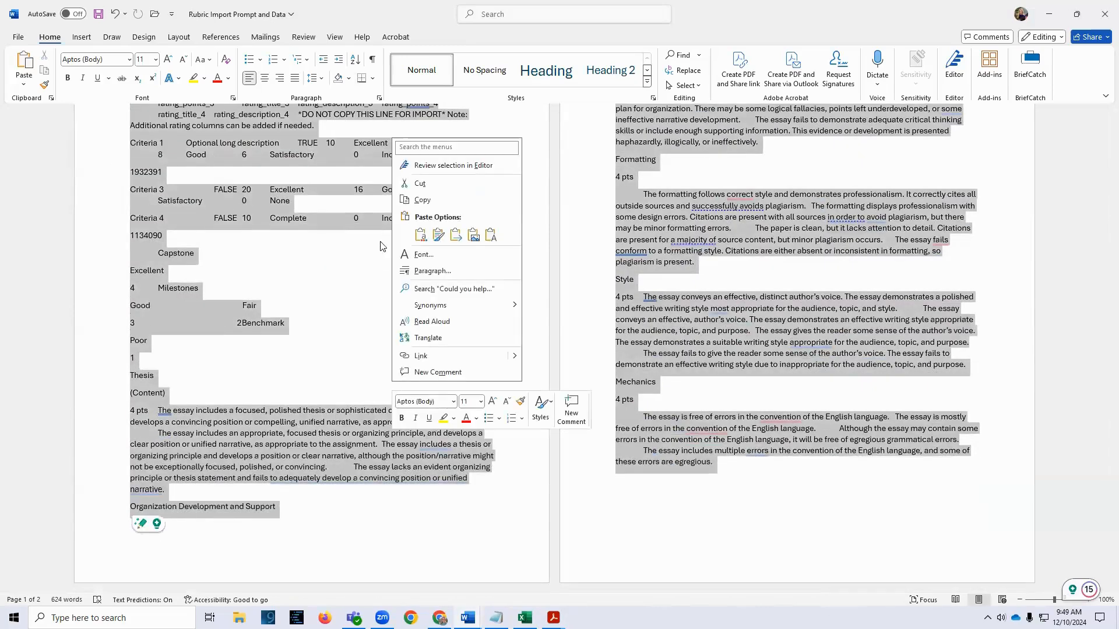
{"action": "left_click", "coordinate": [422, 200]}
{"action": "scroll", "coordinate": [524, 323], "scroll_direction": "up", "scroll_amount": 5}
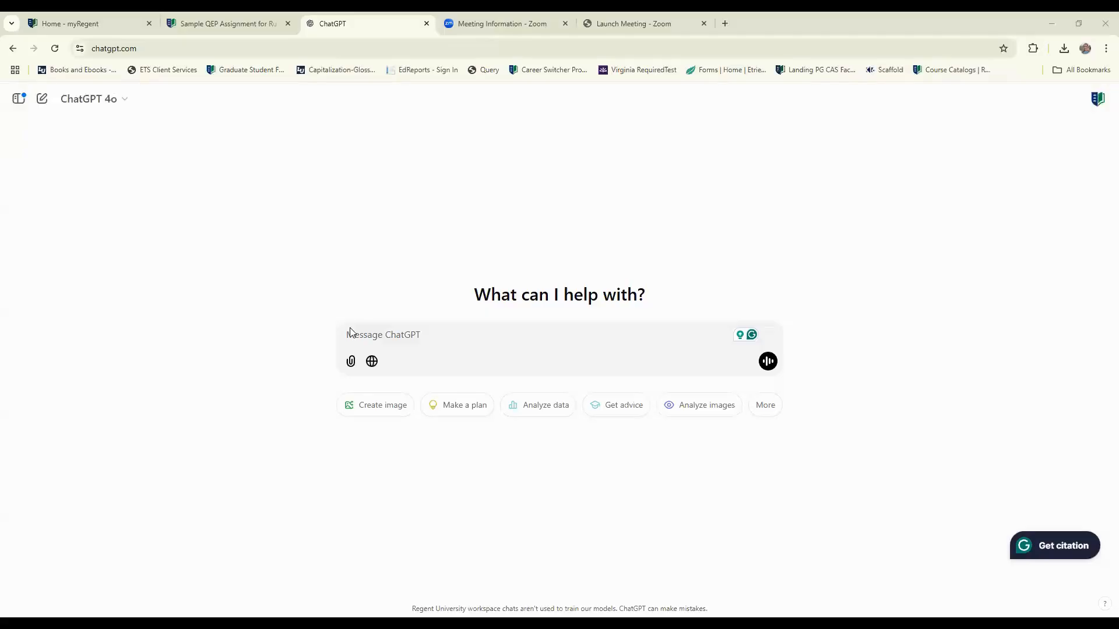
Switch to ChatGPT, paste the copied prompt with the sample formatting and rubric text, and submit it.
{"action": "right_click", "coordinate": [349, 332]}
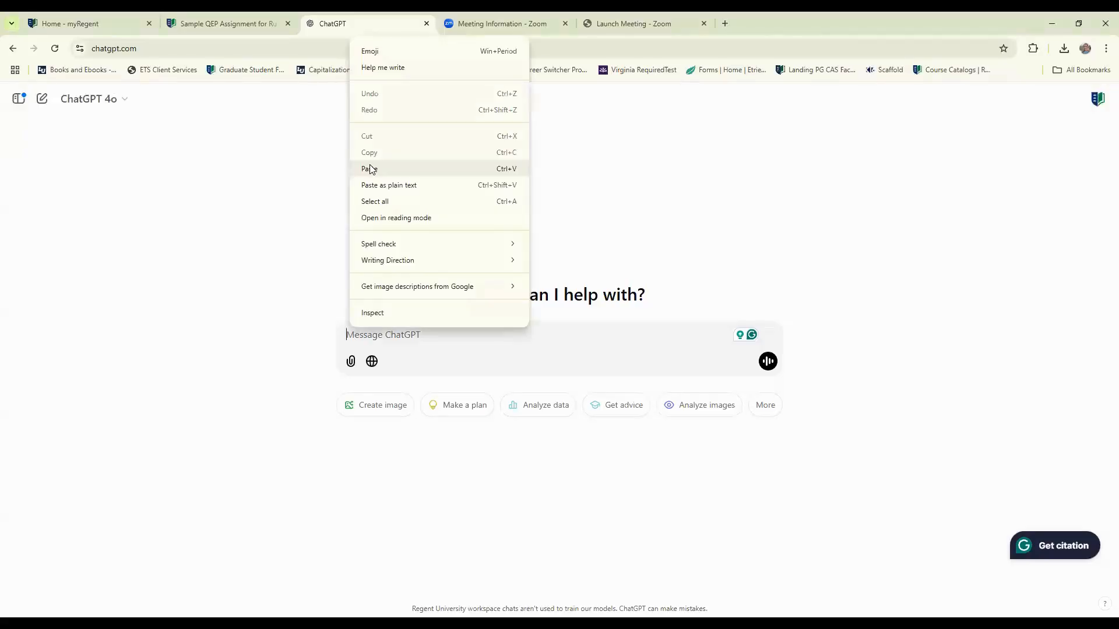
{"action": "left_click", "coordinate": [369, 166]}
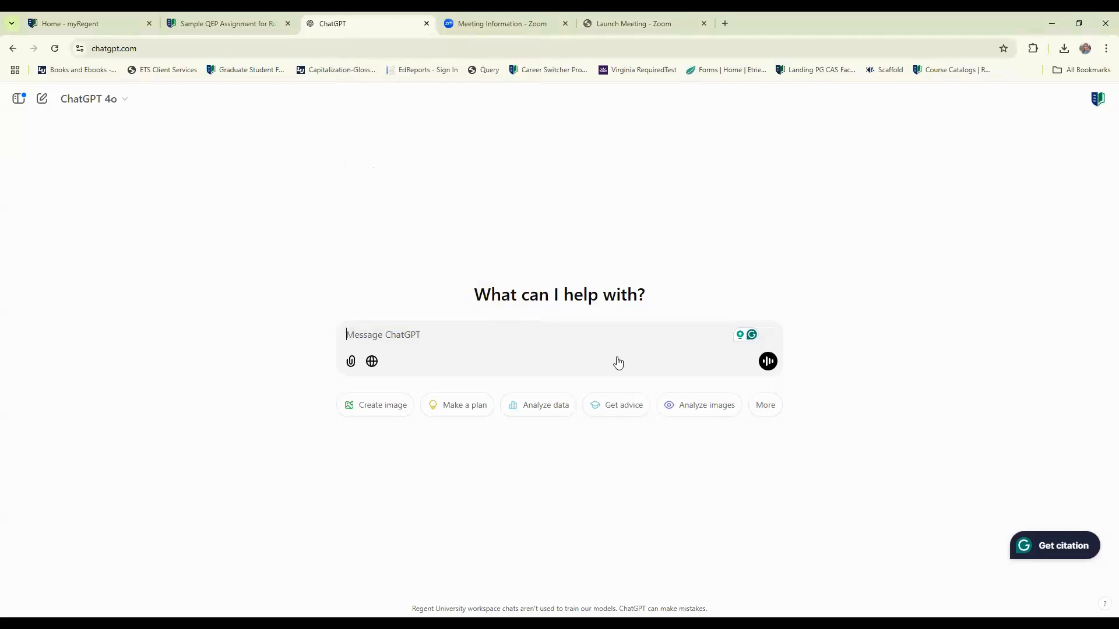
{"action": "key", "text": "ctrl+v"}
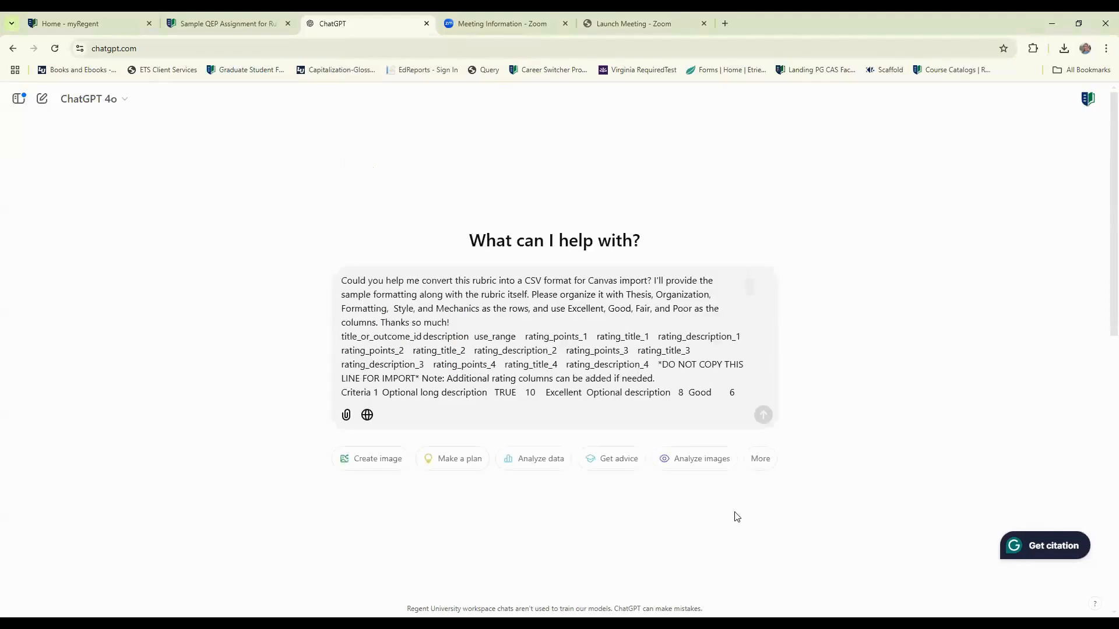
{"action": "key", "text": "Return"}
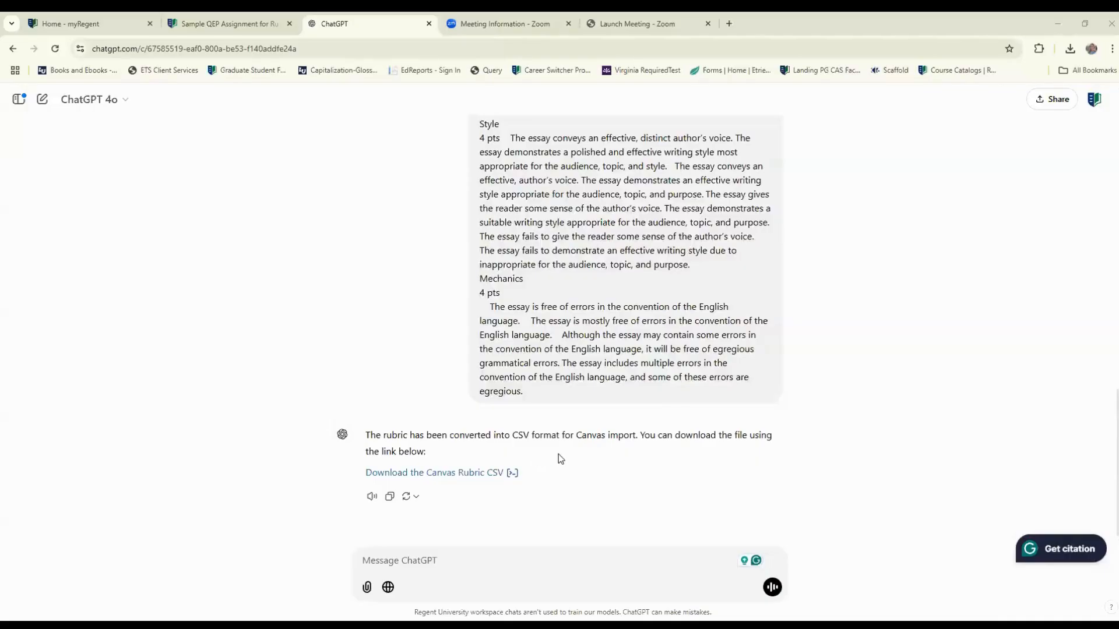
Download the converted Canvas rubric CSV from the ChatGPT reply and open Canvas_Rubric_Import.csv.
{"action": "left_click", "coordinate": [401, 483]}
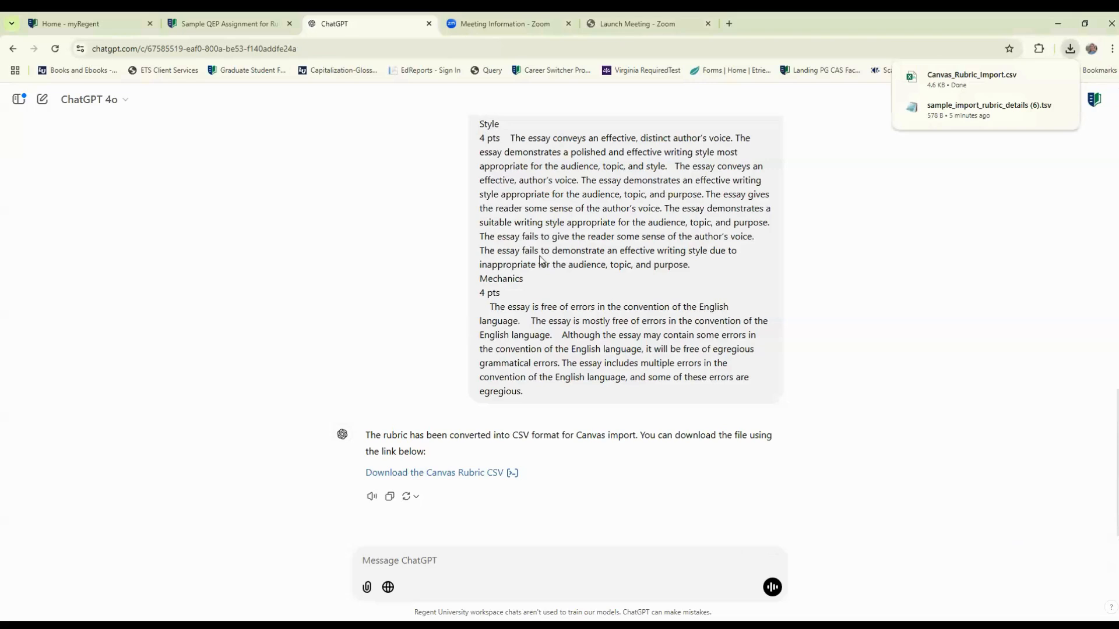
{"action": "left_click", "coordinate": [938, 79]}
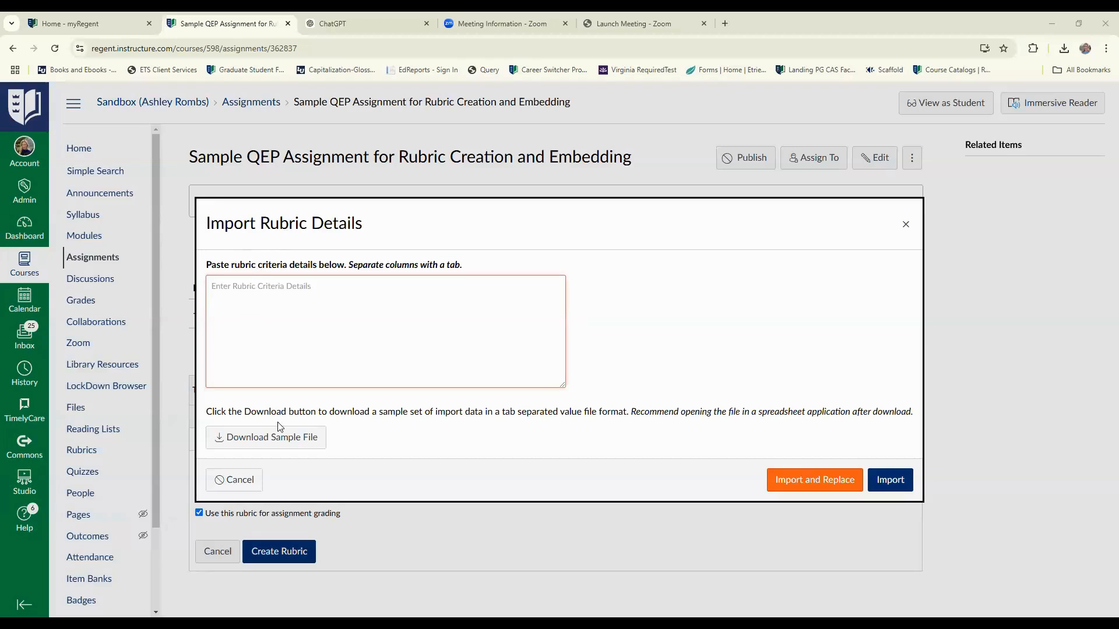
Paste the converted rubric rows into the Canvas rubric import details and import them.
{"action": "key", "text": "ctrl+v"}
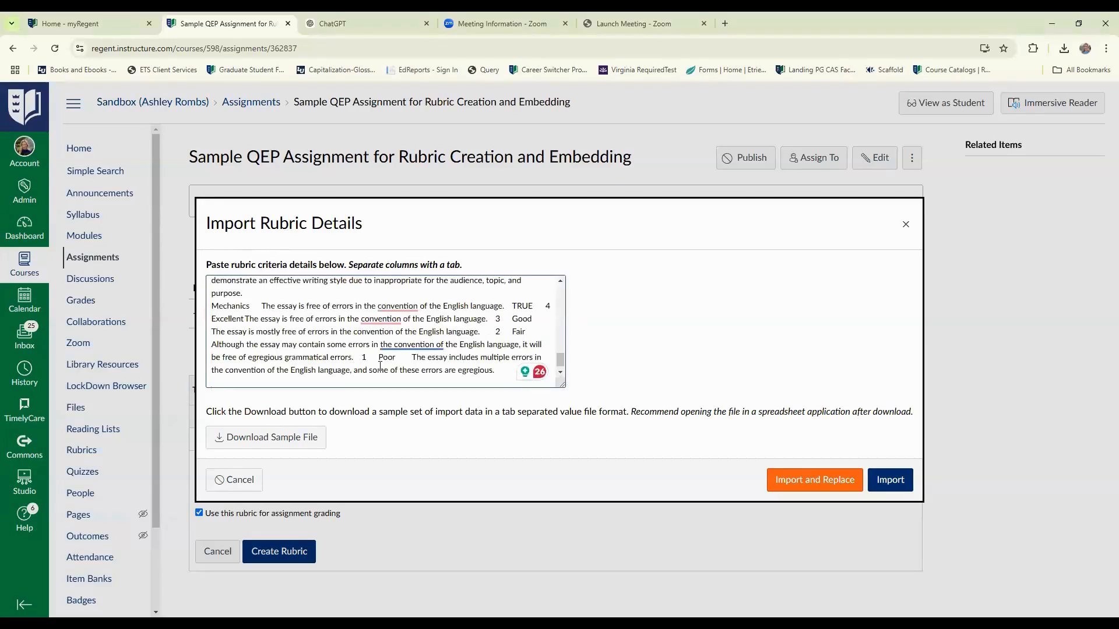
{"action": "left_click", "coordinate": [893, 479]}
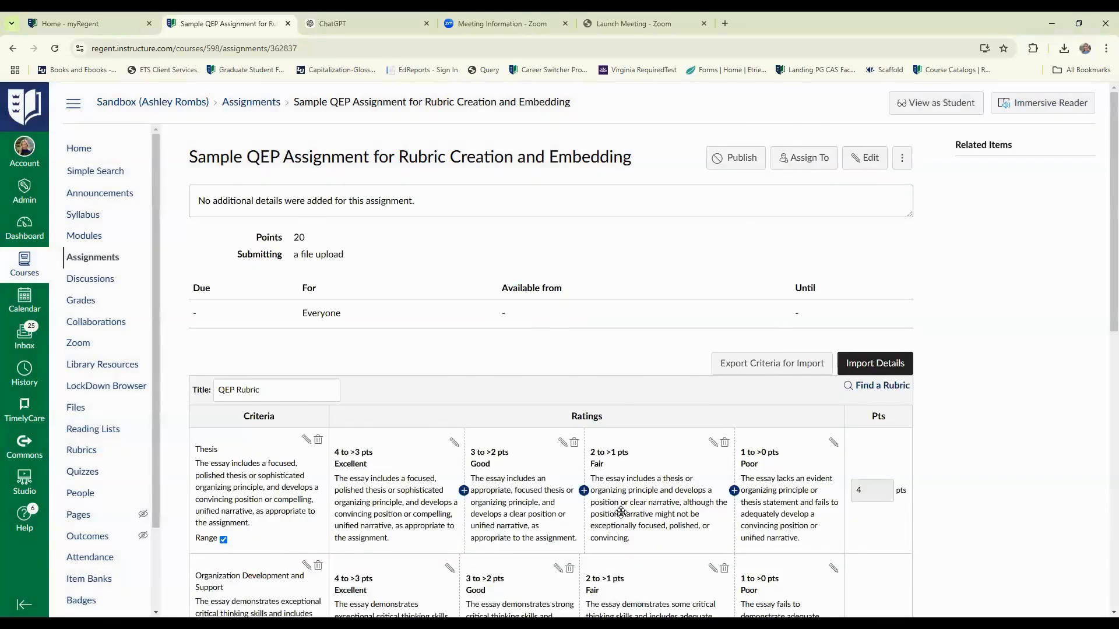
Check the imported criteria and ratings, create the QEP rubric on the assignment, and review the saved rubric.
{"action": "scroll", "coordinate": [621, 512], "scroll_direction": "down", "scroll_amount": 4}
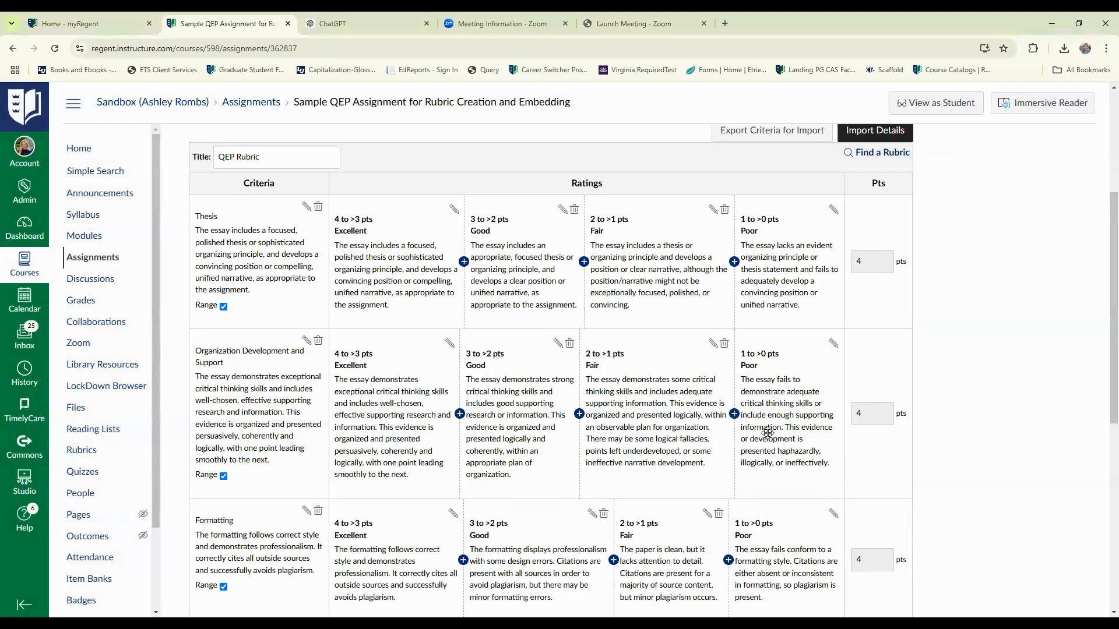
{"action": "scroll", "coordinate": [767, 433], "scroll_direction": "down", "scroll_amount": 4}
{"action": "scroll", "coordinate": [787, 443], "scroll_direction": "down", "scroll_amount": 3}
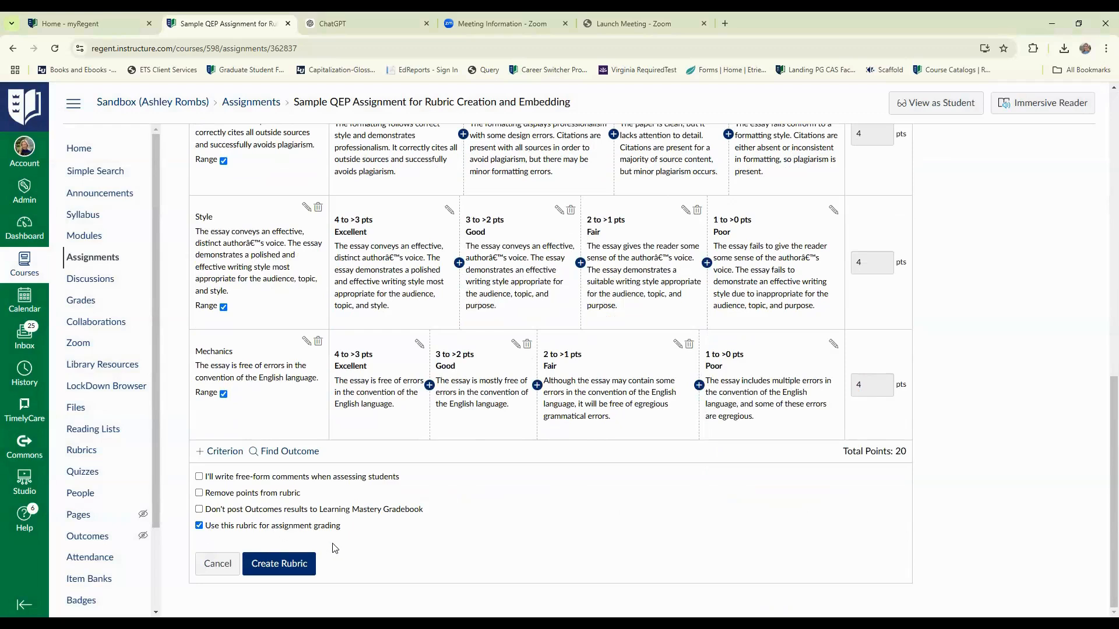
{"action": "left_click", "coordinate": [292, 565]}
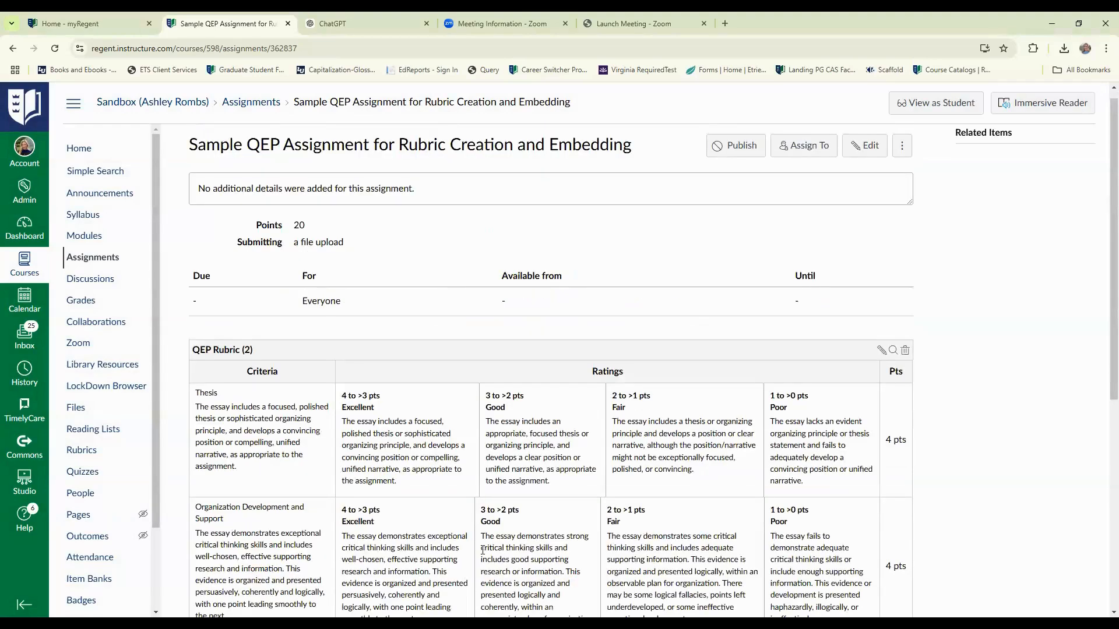
{"action": "scroll", "coordinate": [484, 514], "scroll_direction": "down", "scroll_amount": 3}
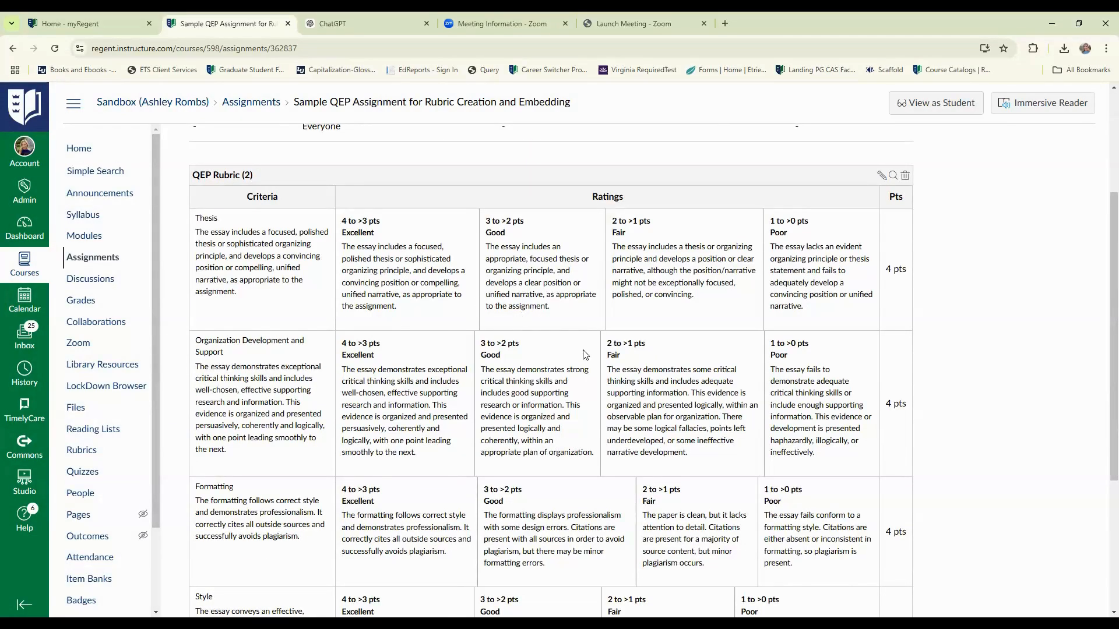
{"action": "scroll", "coordinate": [557, 368], "scroll_direction": "up", "scroll_amount": 3}
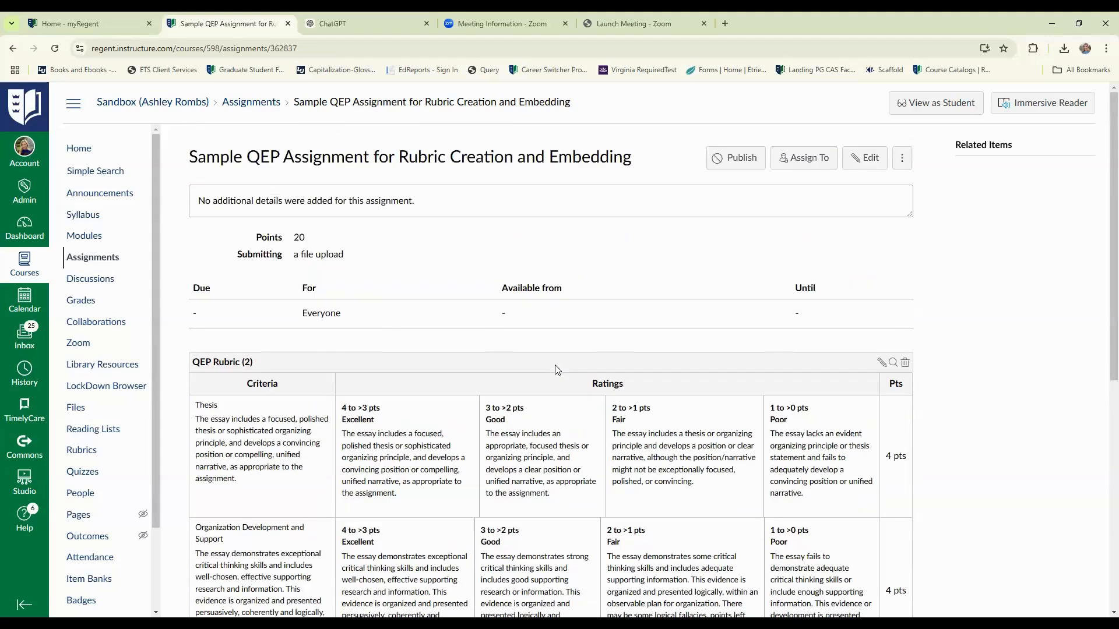